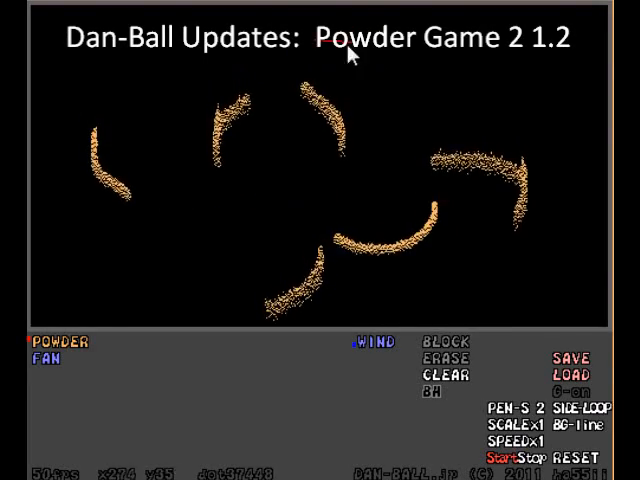
Draw five powder arcs across the top of the canvas, from far left to right.
{"action": "left_click_drag", "start_coordinate": [345, 72], "coordinate": [435, 95]}
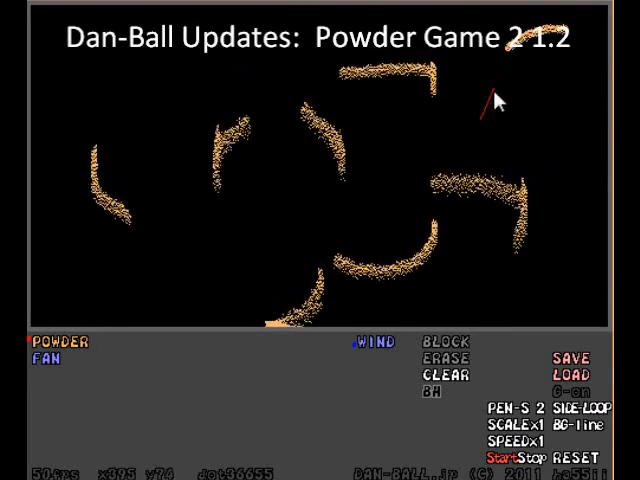
{"action": "left_click_drag", "start_coordinate": [590, 60], "coordinate": [585, 130]}
{"action": "left_click_drag", "start_coordinate": [430, 75], "coordinate": [490, 120]}
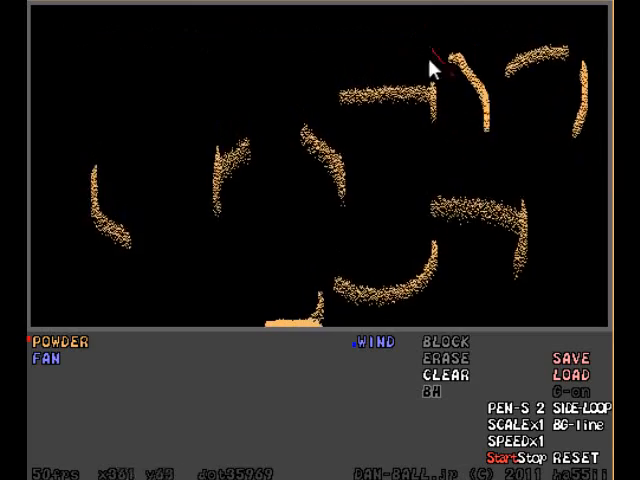
{"action": "left_click_drag", "start_coordinate": [150, 140], "coordinate": [258, 130]}
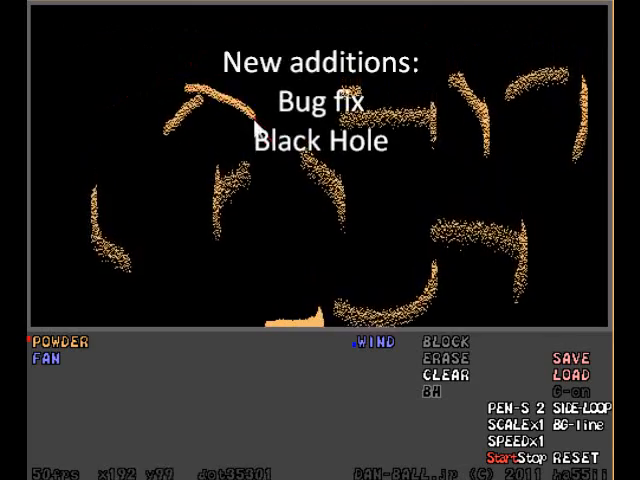
{"action": "left_click_drag", "start_coordinate": [120, 60], "coordinate": [105, 95]}
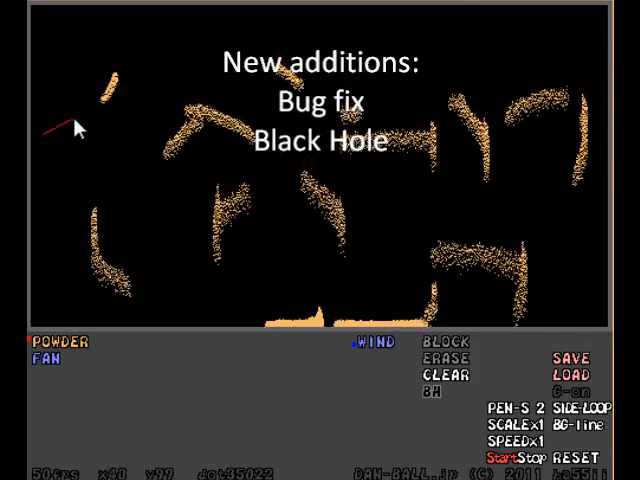
Toggle the SIDE-LOOP edge setting and select the BH black-hole element.
{"action": "left_click", "coordinate": [582, 408]}
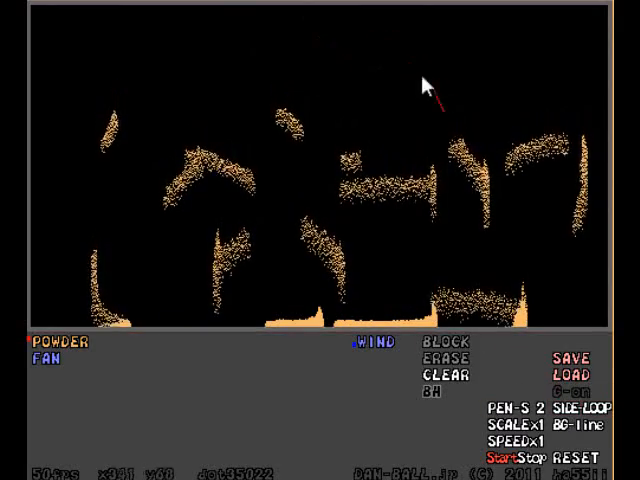
{"action": "left_click", "coordinate": [432, 391]}
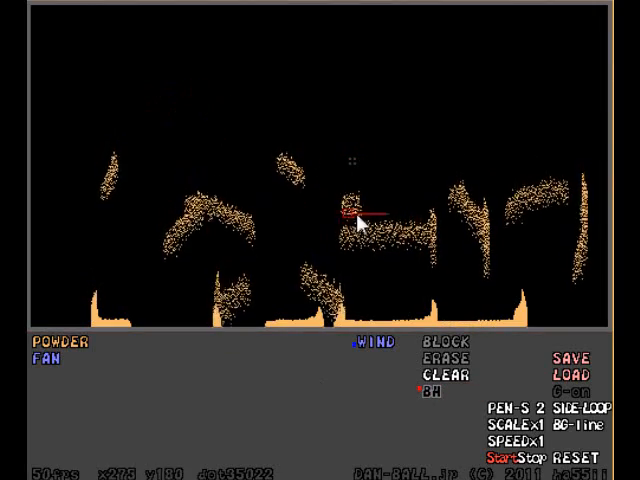
Place a black hole mid-canvas, then blow wind across the powder piles near the floor.
{"action": "left_click", "coordinate": [182, 350]}
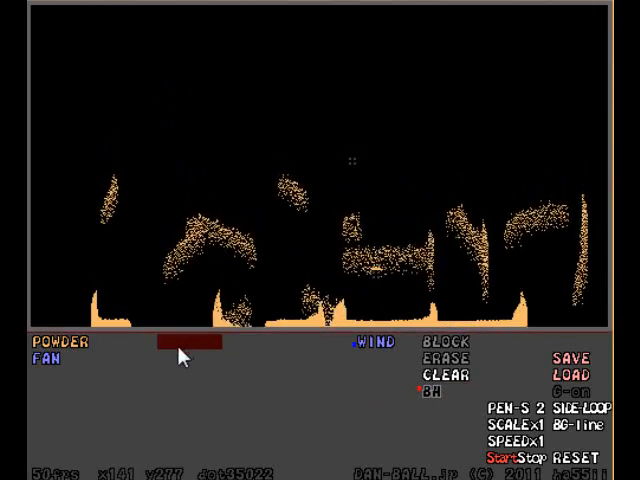
{"action": "left_click", "coordinate": [446, 358]}
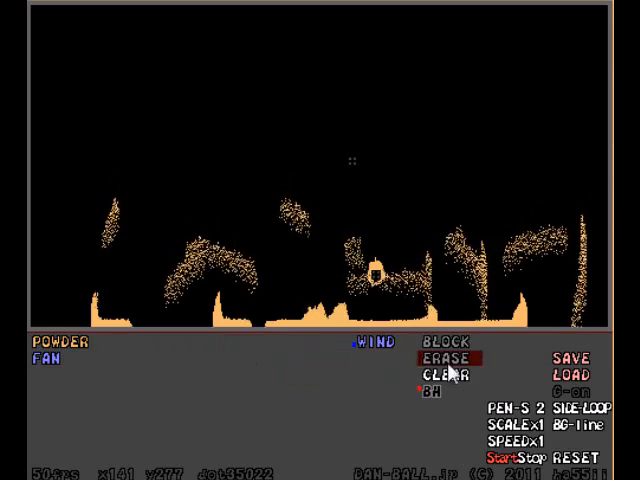
{"action": "left_click", "coordinate": [374, 342]}
{"action": "mouse_move", "coordinate": [345, 325]}
{"action": "left_mouse_down"}
{"action": "mouse_move", "coordinate": [325, 330]}
{"action": "mouse_move", "coordinate": [395, 300]}
{"action": "left_mouse_up"}
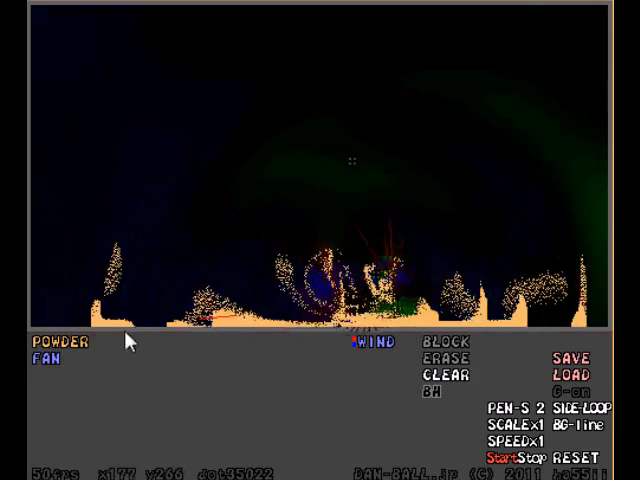
Pour a fresh powder stream into the middle of the canvas.
{"action": "left_click", "coordinate": [86, 343]}
{"action": "mouse_move", "coordinate": [286, 240]}
{"action": "left_mouse_down"}
{"action": "mouse_move", "coordinate": [362, 168]}
{"action": "mouse_move", "coordinate": [331, 171]}
{"action": "mouse_move", "coordinate": [321, 221]}
{"action": "mouse_move", "coordinate": [357, 279]}
{"action": "left_mouse_up"}
Lay a black-hole trail up from the floor and across the canvas, then return to powder.
{"action": "left_click", "coordinate": [440, 392]}
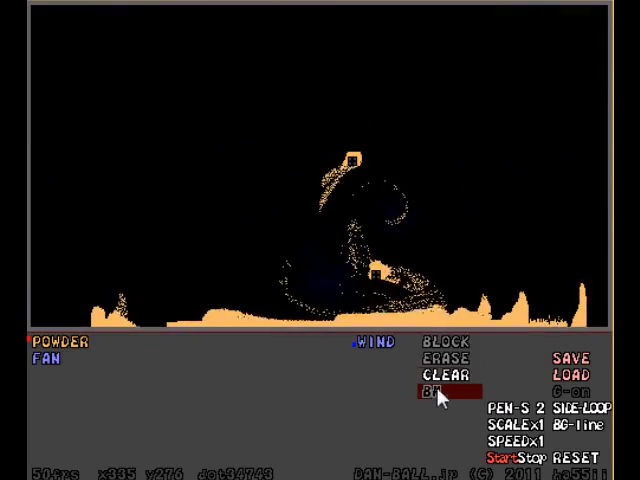
{"action": "mouse_move", "coordinate": [448, 318]}
{"action": "left_mouse_down"}
{"action": "mouse_move", "coordinate": [475, 285]}
{"action": "mouse_move", "coordinate": [440, 200]}
{"action": "left_mouse_up"}
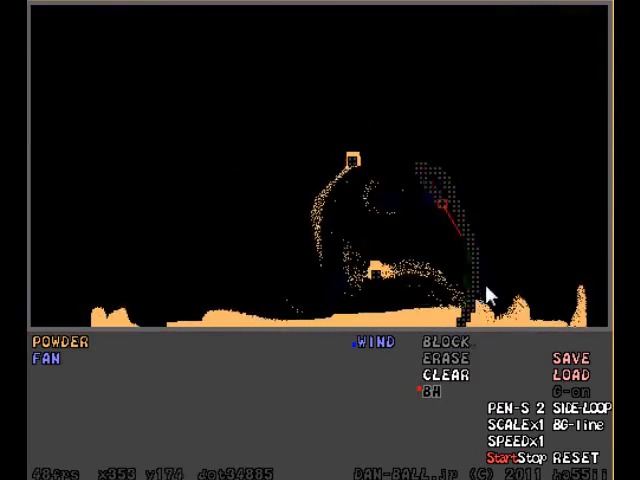
{"action": "mouse_move", "coordinate": [300, 237]}
{"action": "left_mouse_down"}
{"action": "mouse_move", "coordinate": [410, 248]}
{"action": "mouse_move", "coordinate": [445, 268]}
{"action": "left_mouse_up"}
{"action": "left_click", "coordinate": [372, 343]}
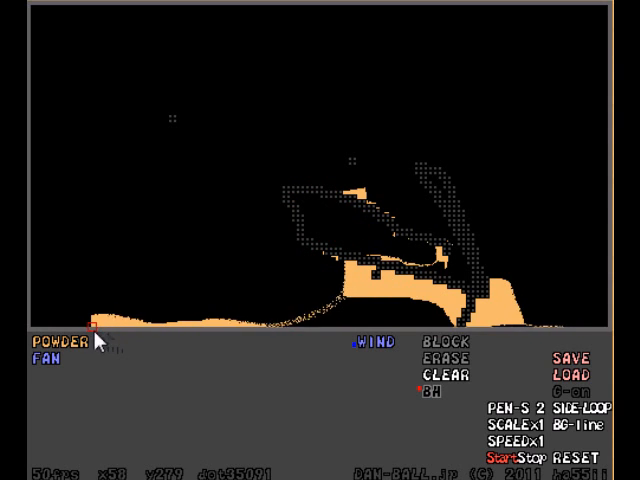
{"action": "left_click", "coordinate": [60, 342]}
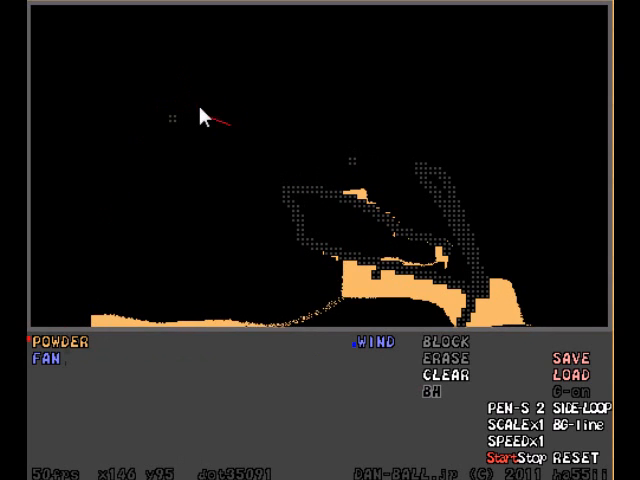
Pour powder arcs at the upper left and upper right onto the dotted trails.
{"action": "left_click_drag", "start_coordinate": [200, 117], "coordinate": [148, 126]}
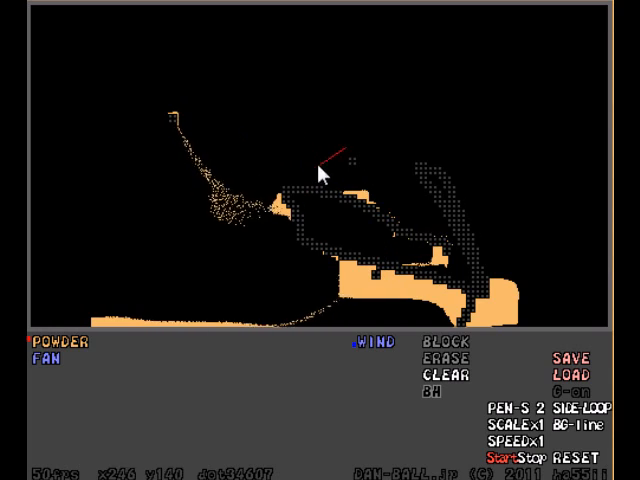
{"action": "left_click_drag", "start_coordinate": [435, 158], "coordinate": [498, 226]}
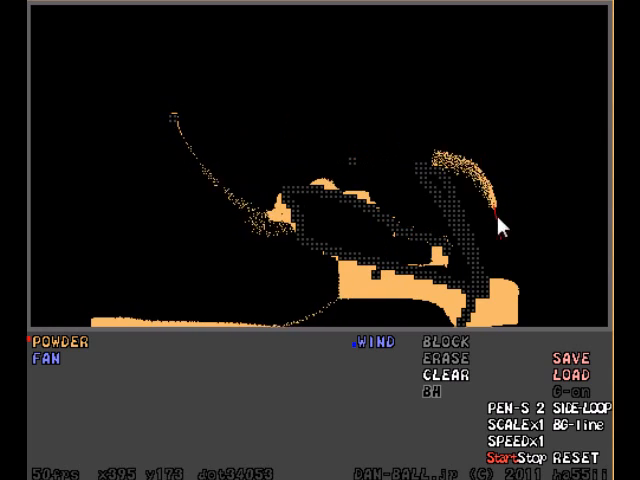